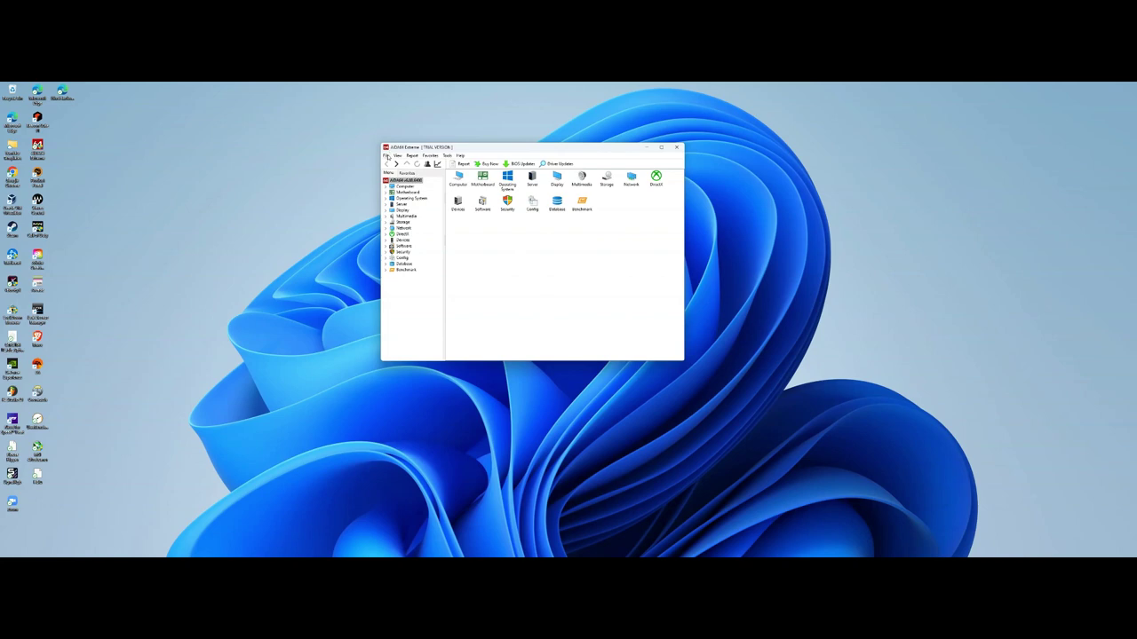
- Open the preferences and show the SensorPanel settings under Hardware Monitoring
left_click(386, 156)
left_click(387, 156)
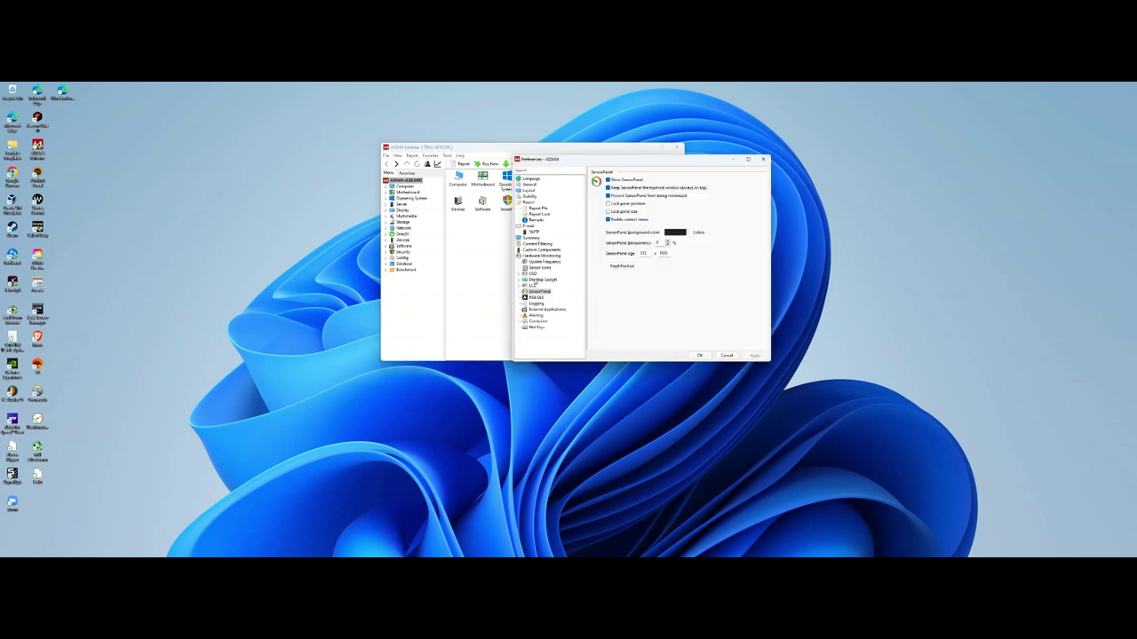
left_click(534, 274)
left_click(535, 285)
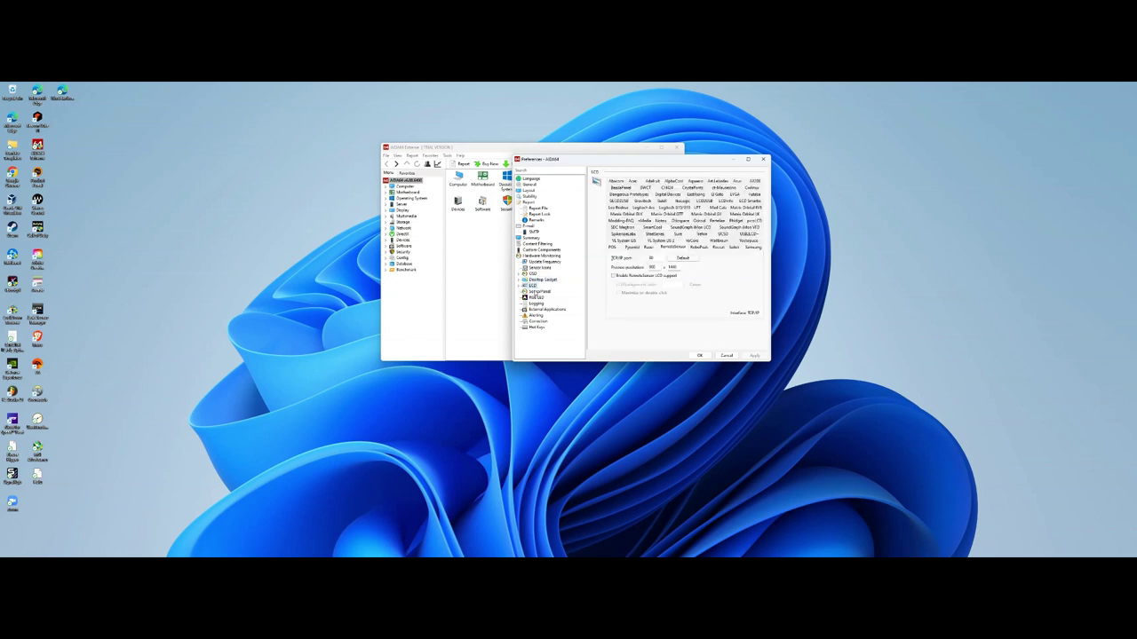
left_click(538, 291)
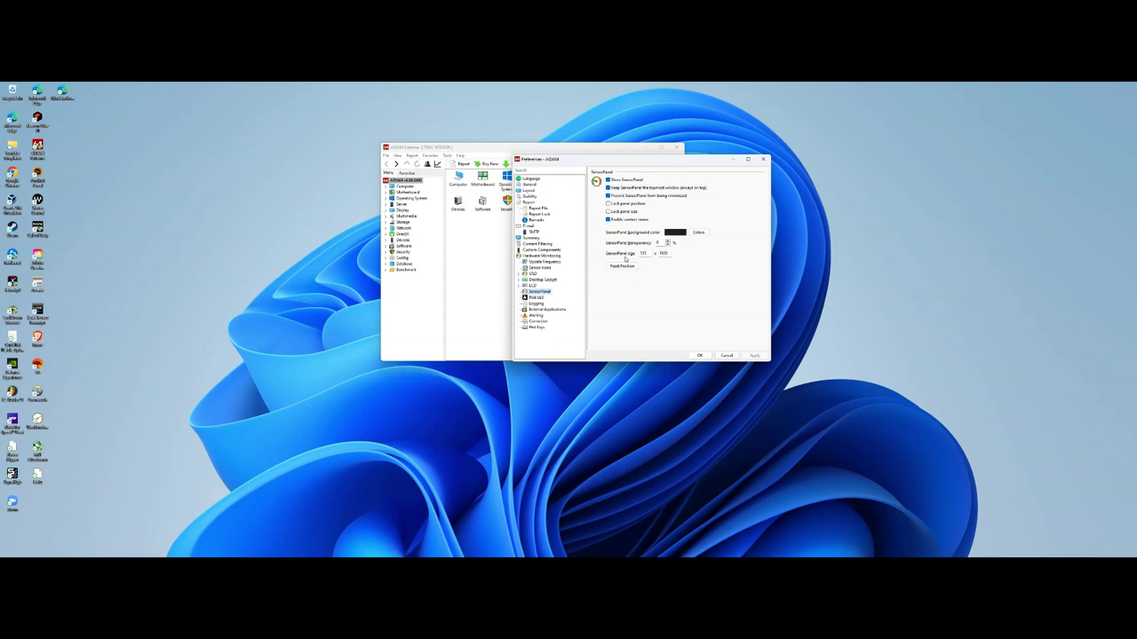
- Set the SensorPanel's width and height, then apply and accept the preferences
double_click(644, 253)
type("5")
key("Tab")
type("1")
left_click(754, 356)
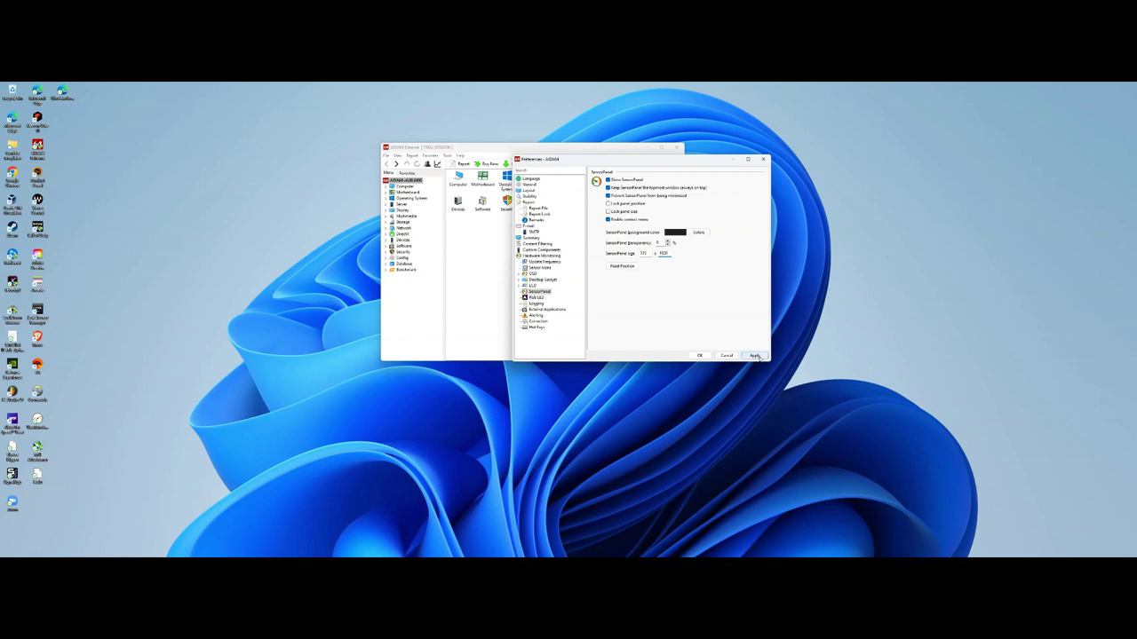
left_click(699, 355)
- Arrange the main window and the blank sensor panel side by side on the desktop, and open the SensorPanel Manager
left_click_drag(587, 156, 488, 165)
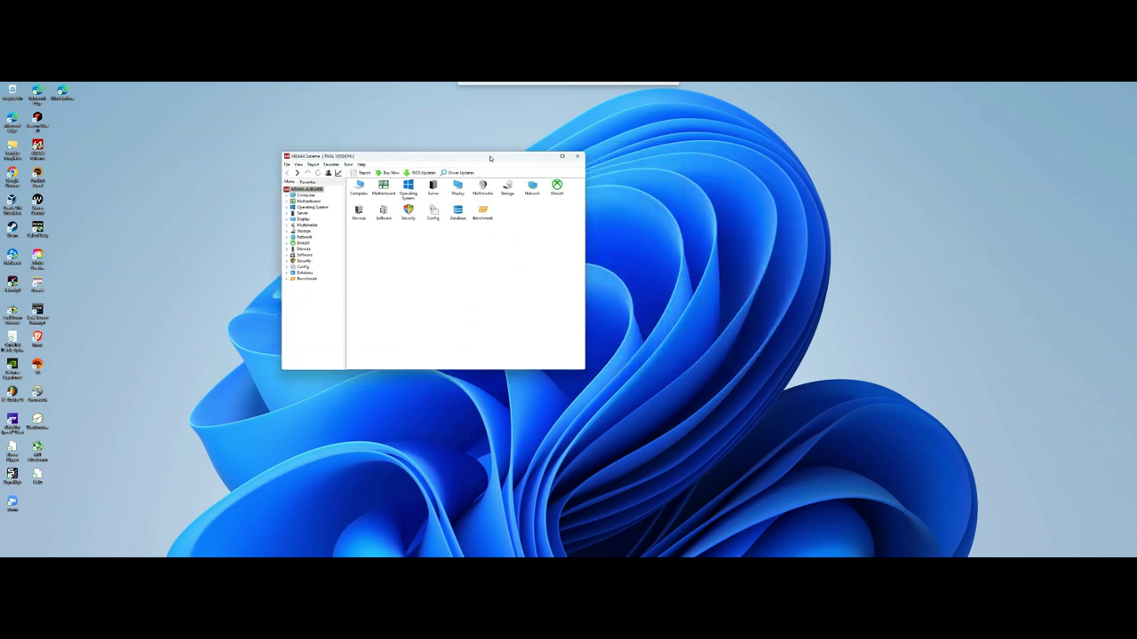
left_click_drag(1136, 284, 874, 302)
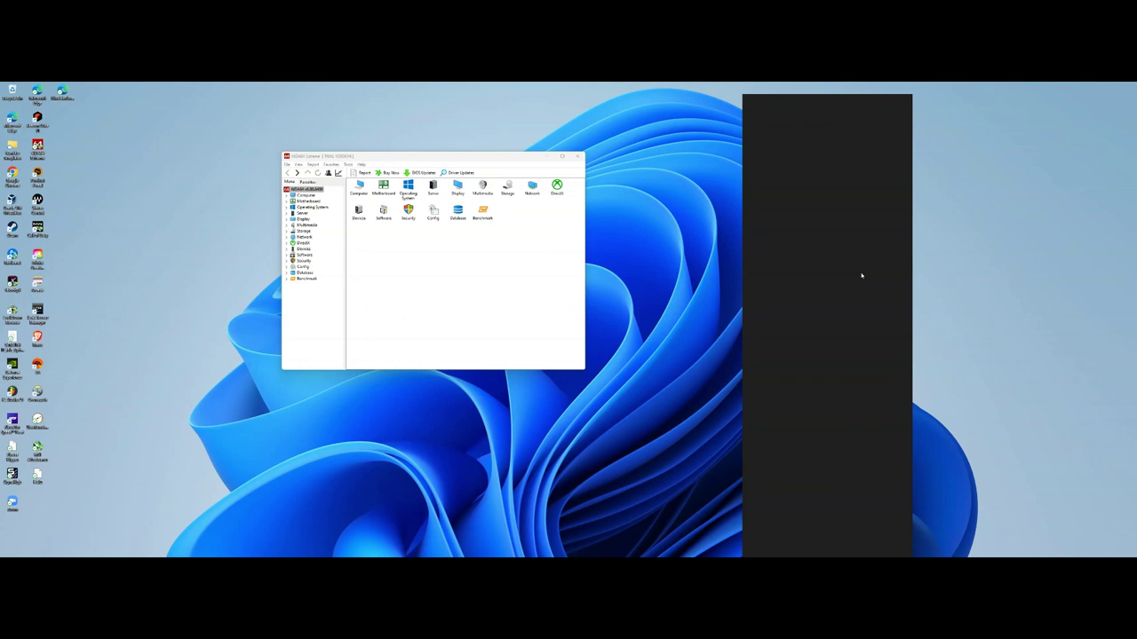
right_click(788, 196)
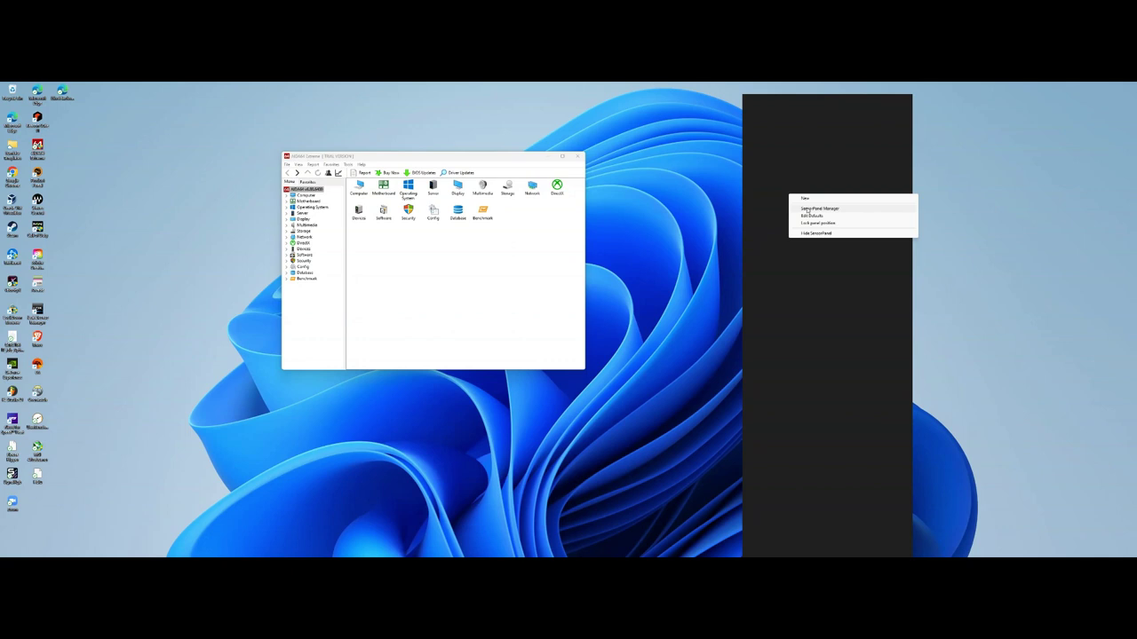
left_click(805, 209)
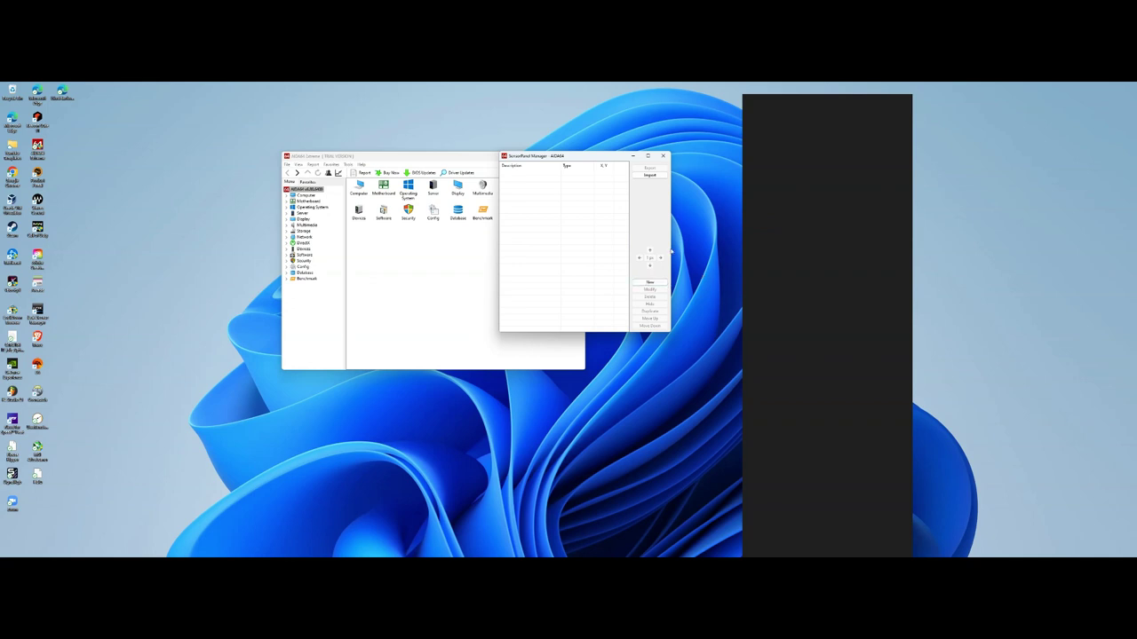
- Import the GREY SENSOR PANEL file from the SENSOR PANELS folder into the sensor panel
left_click(650, 176)
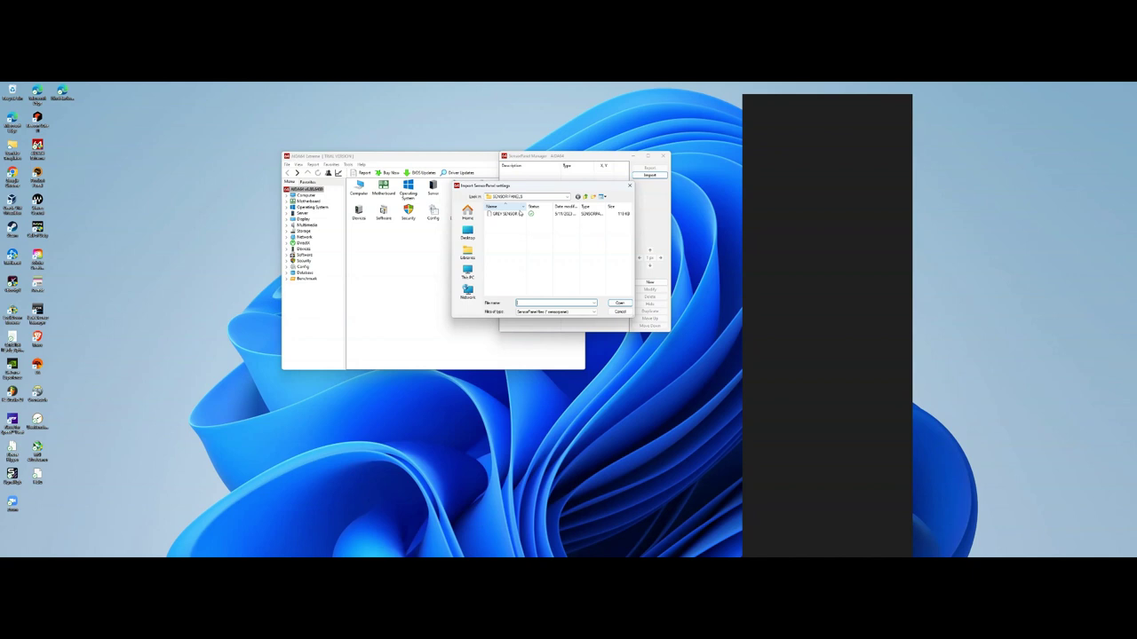
left_click(500, 214)
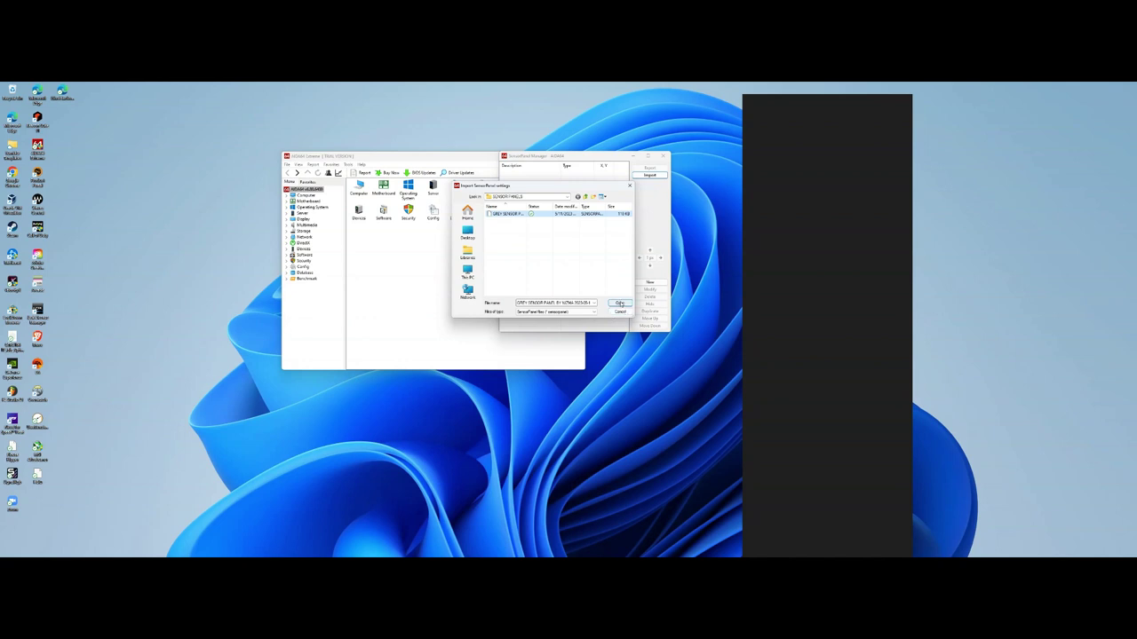
left_click(620, 304)
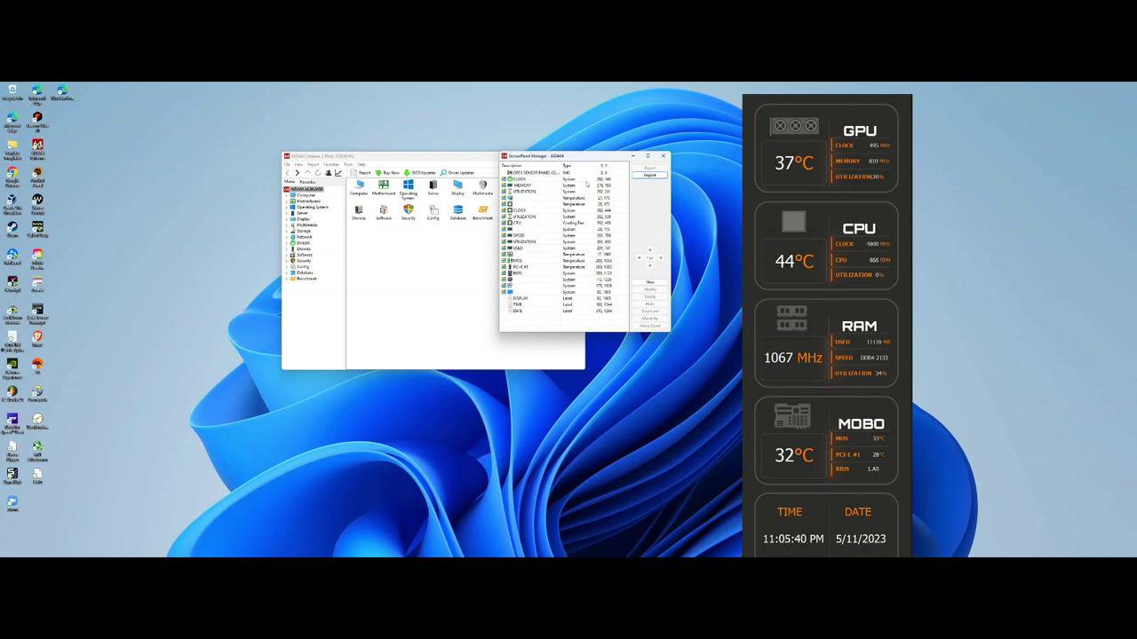
- Replace the sensor panel's grey background image with the blue-and-pink custom sensor panel template from the SENSOR PANELS folder
left_click_drag(591, 156, 578, 125)
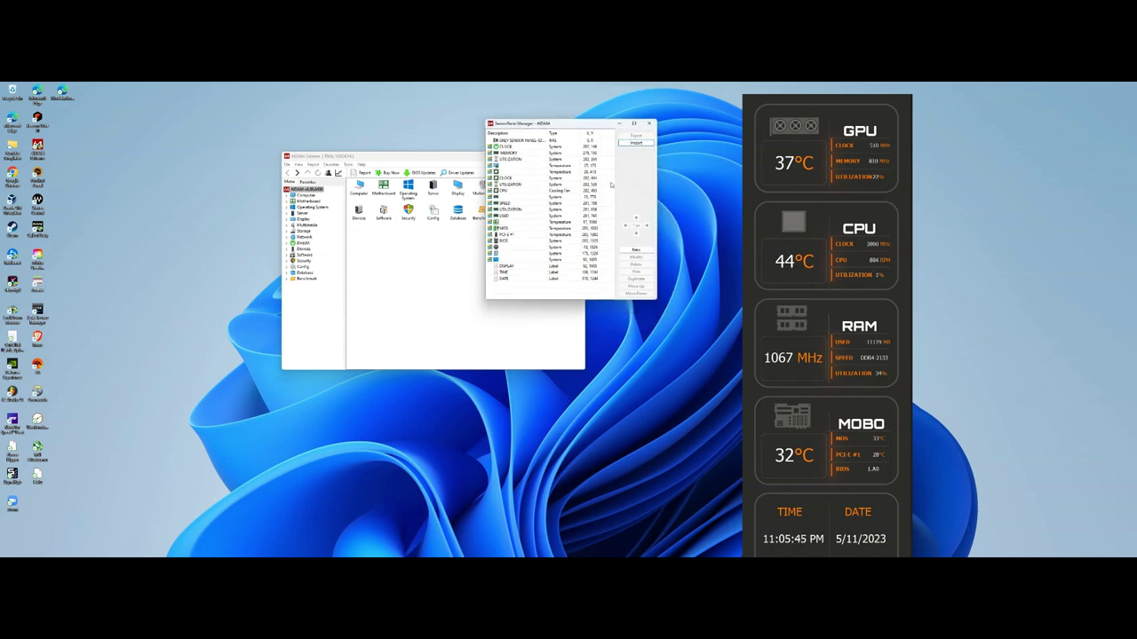
left_click(529, 141)
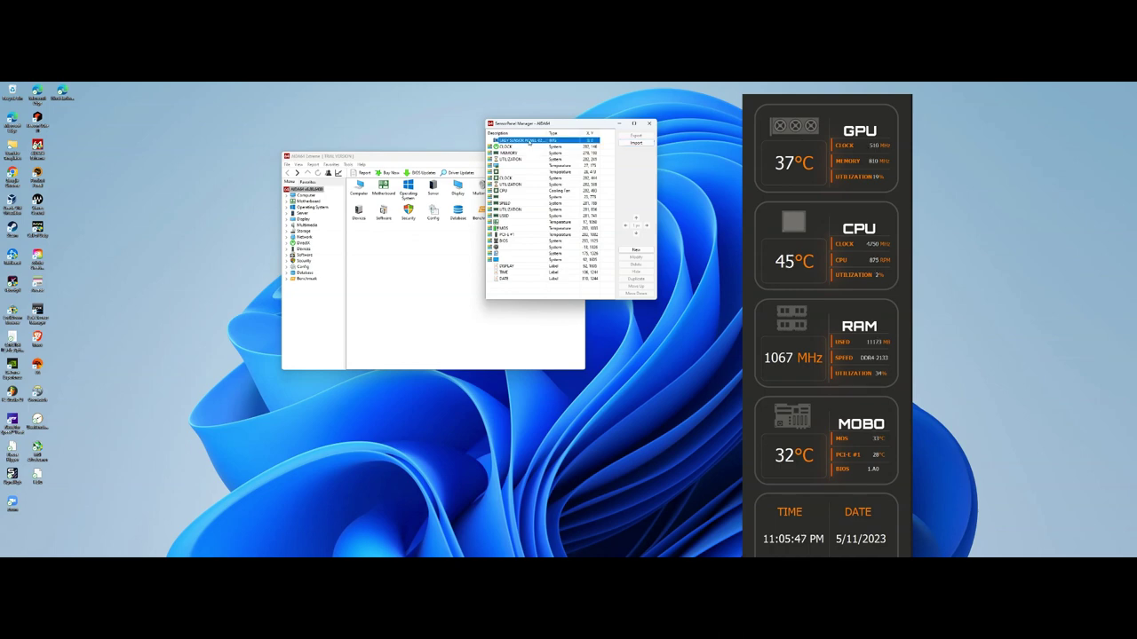
left_click(529, 140)
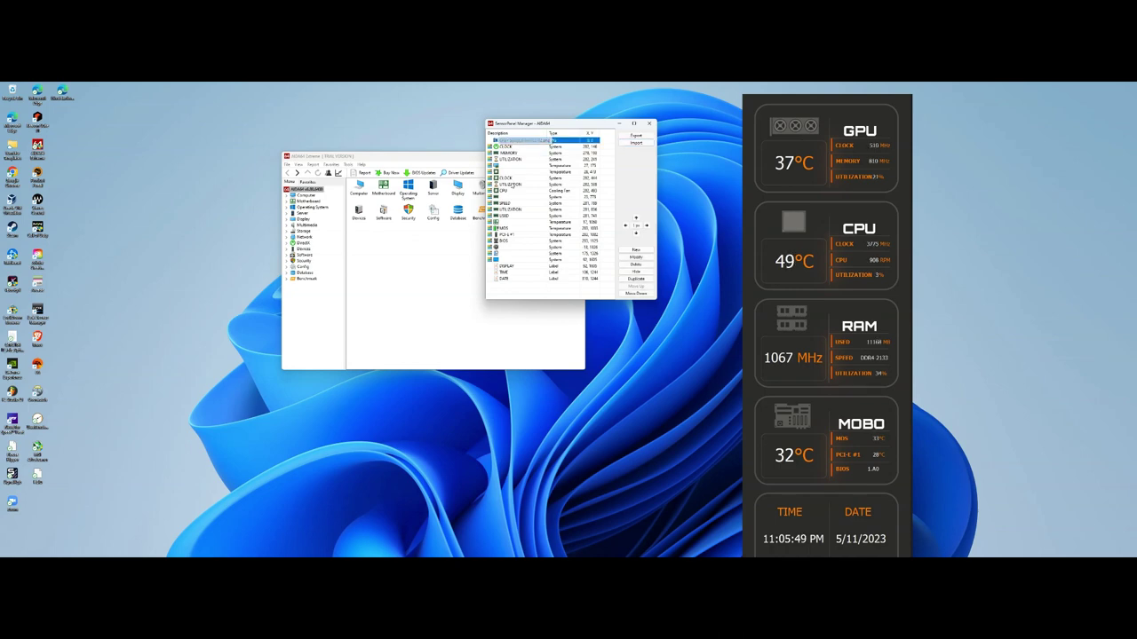
key("Escape")
left_click(637, 260)
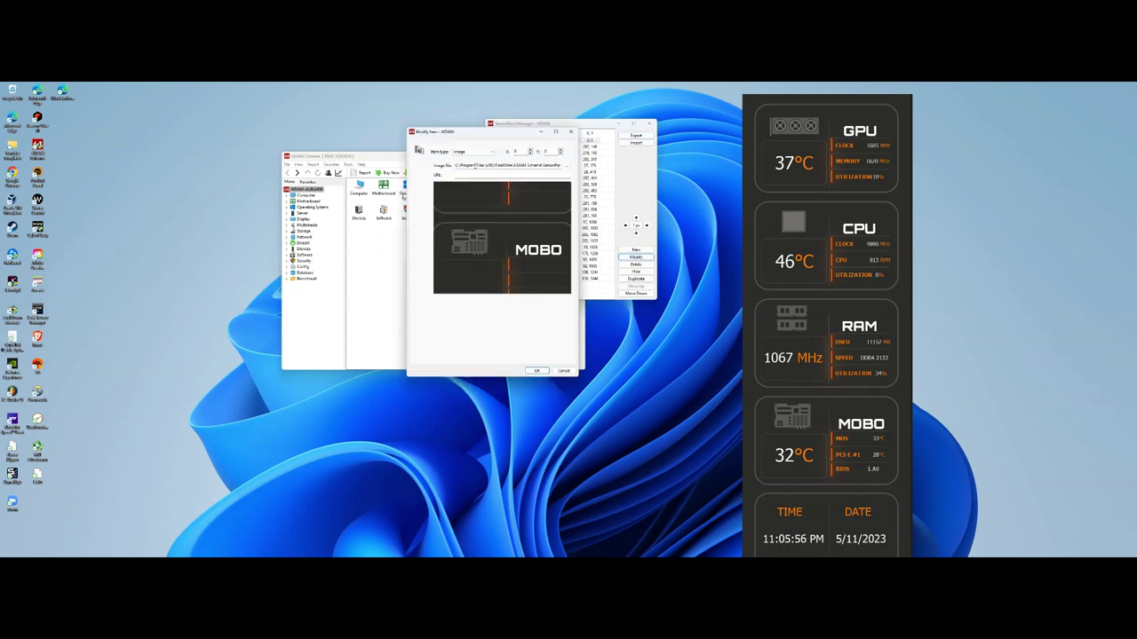
left_click(480, 152)
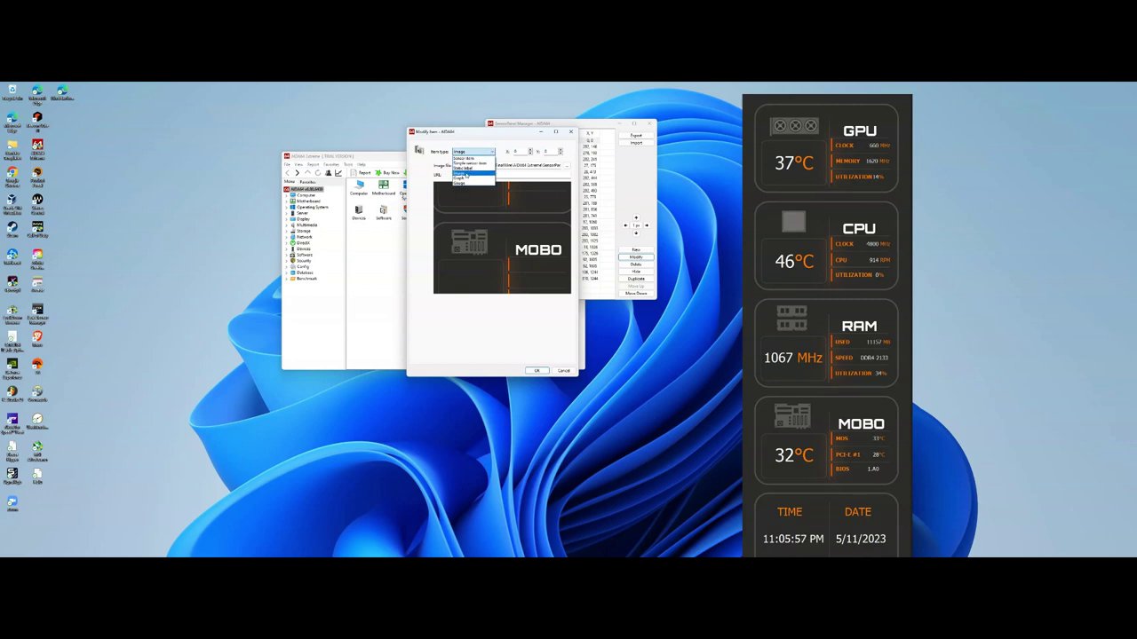
left_click(465, 174)
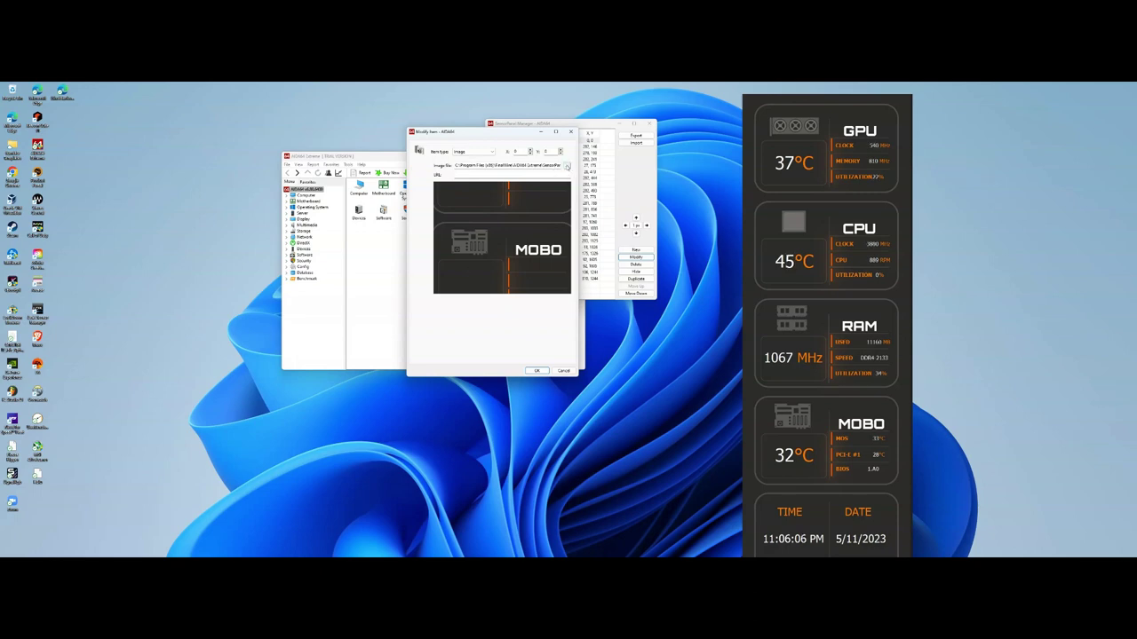
left_click(568, 166)
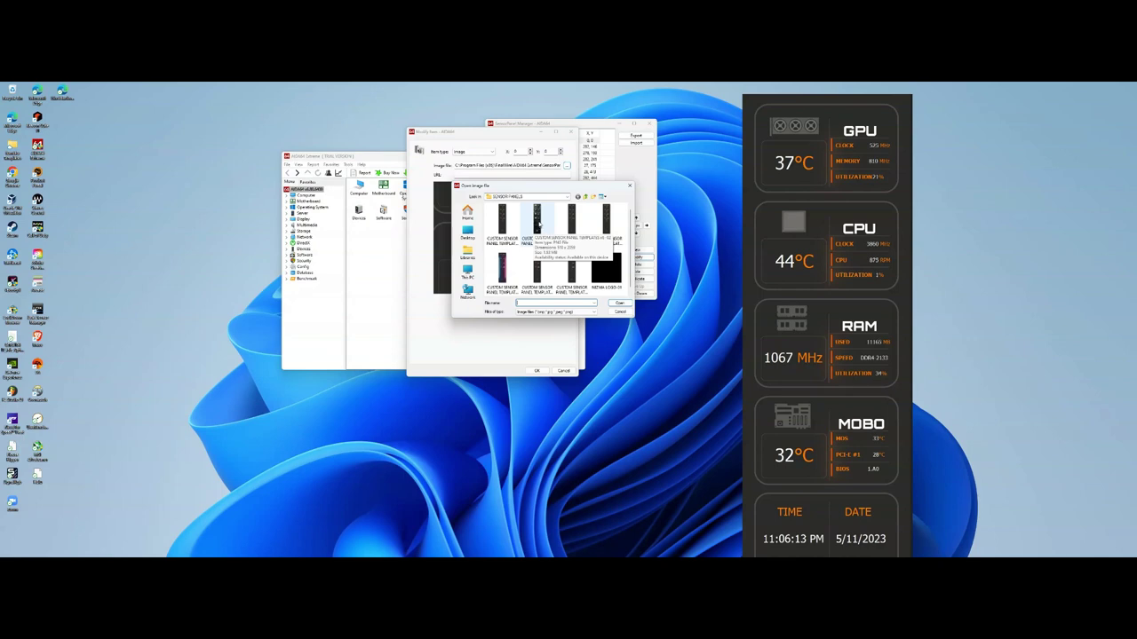
left_click(503, 279)
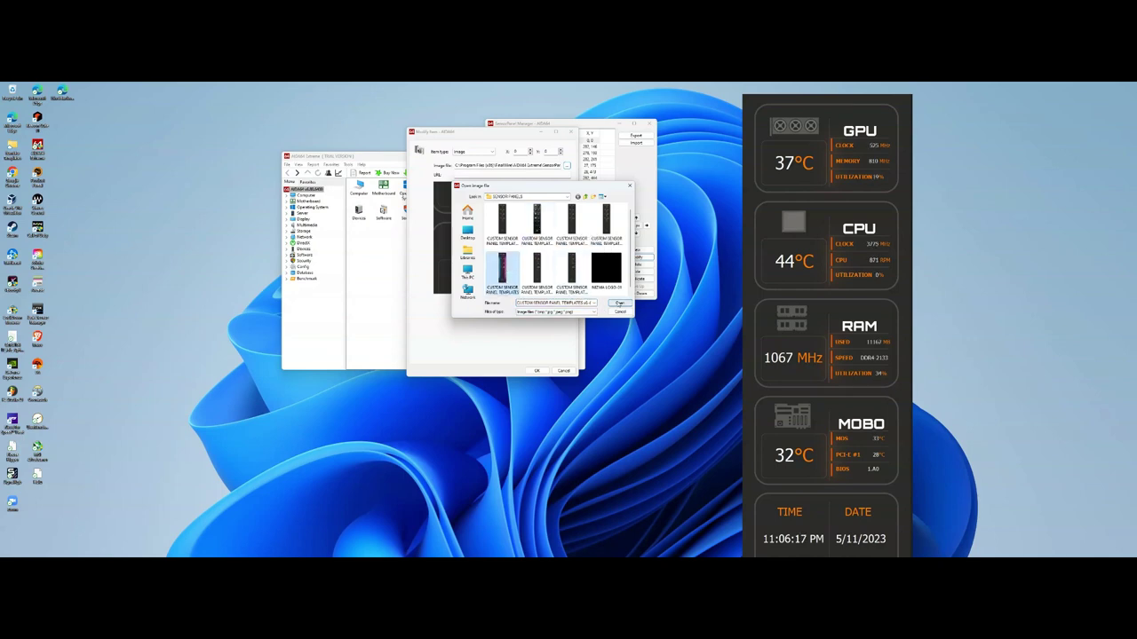
left_click(619, 302)
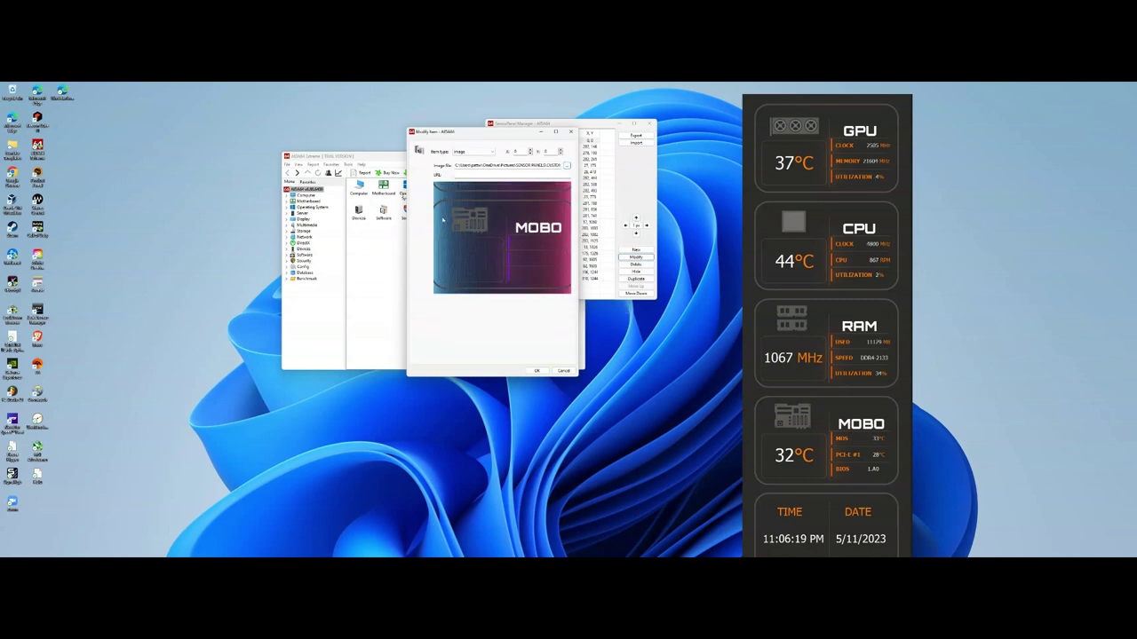
left_click(536, 371)
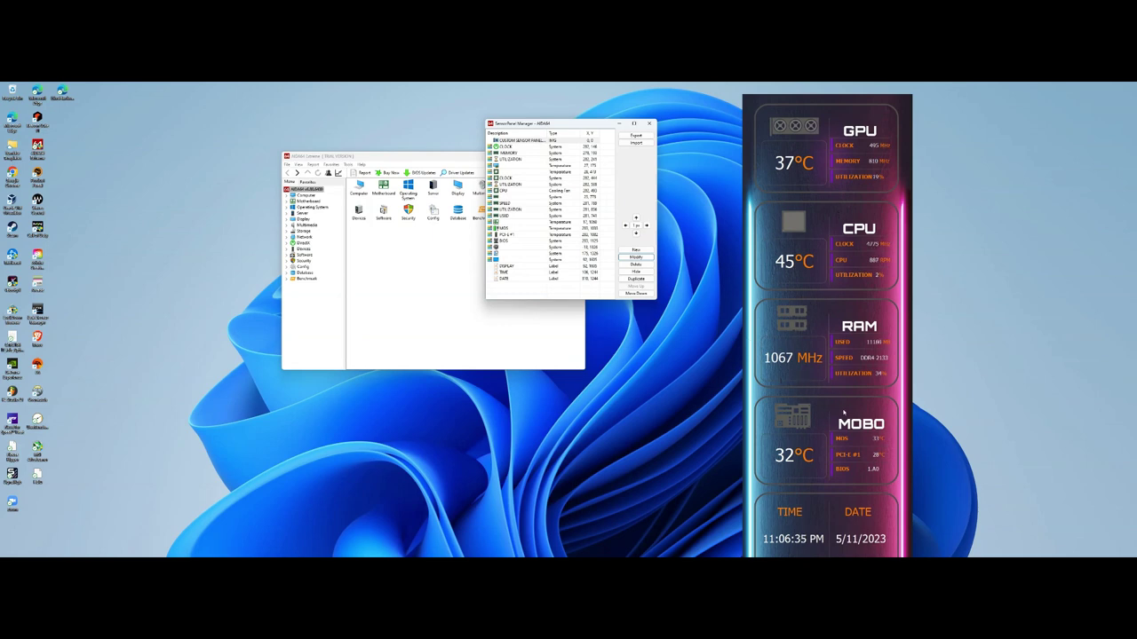
- Open the GPU CLOCK item for modification and view the colour choices for its label
left_click(510, 147)
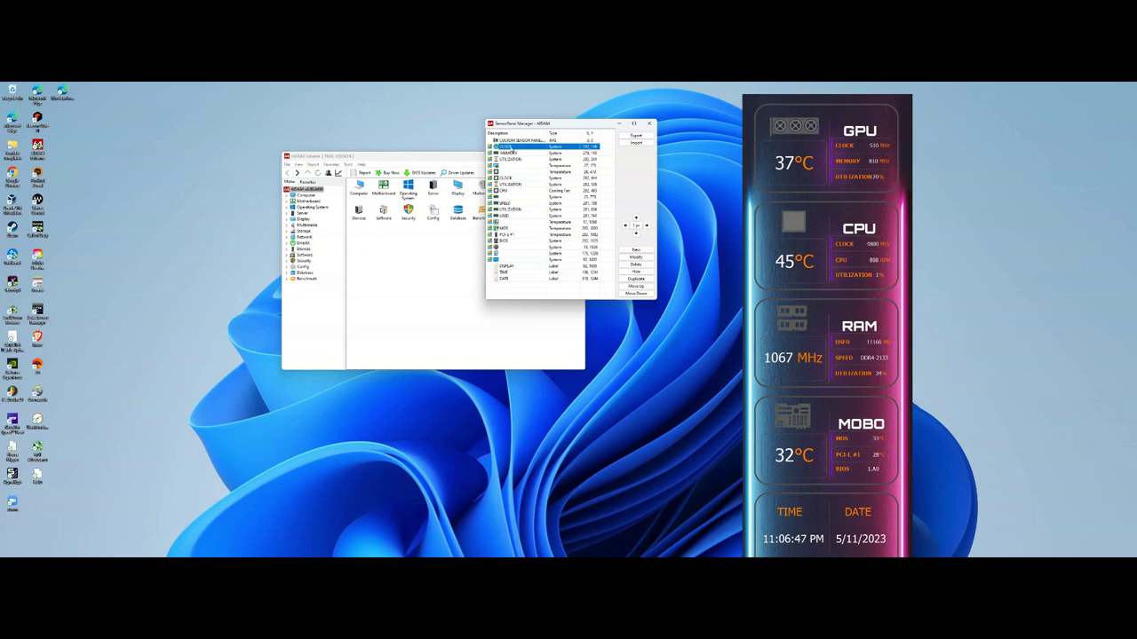
left_click(637, 257)
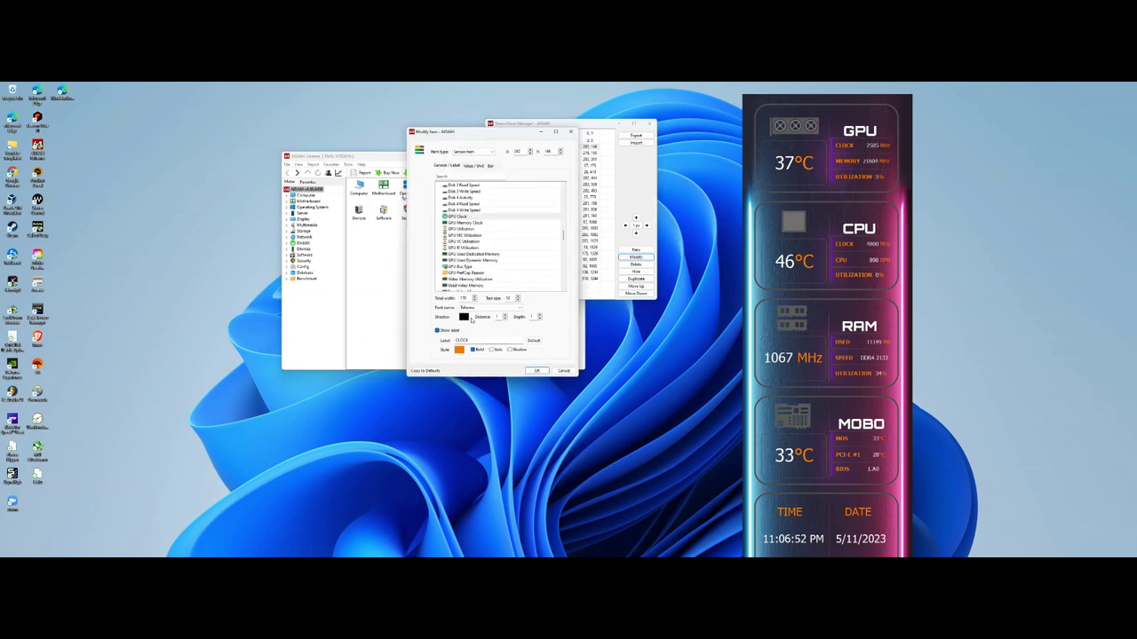
left_click(459, 349)
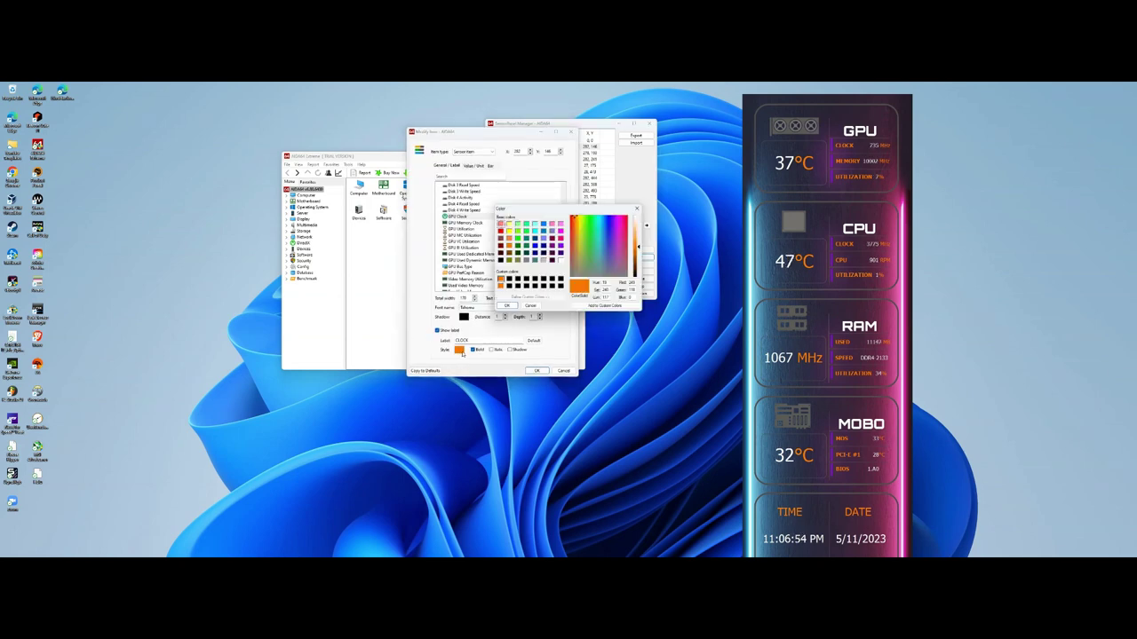
left_click(637, 210)
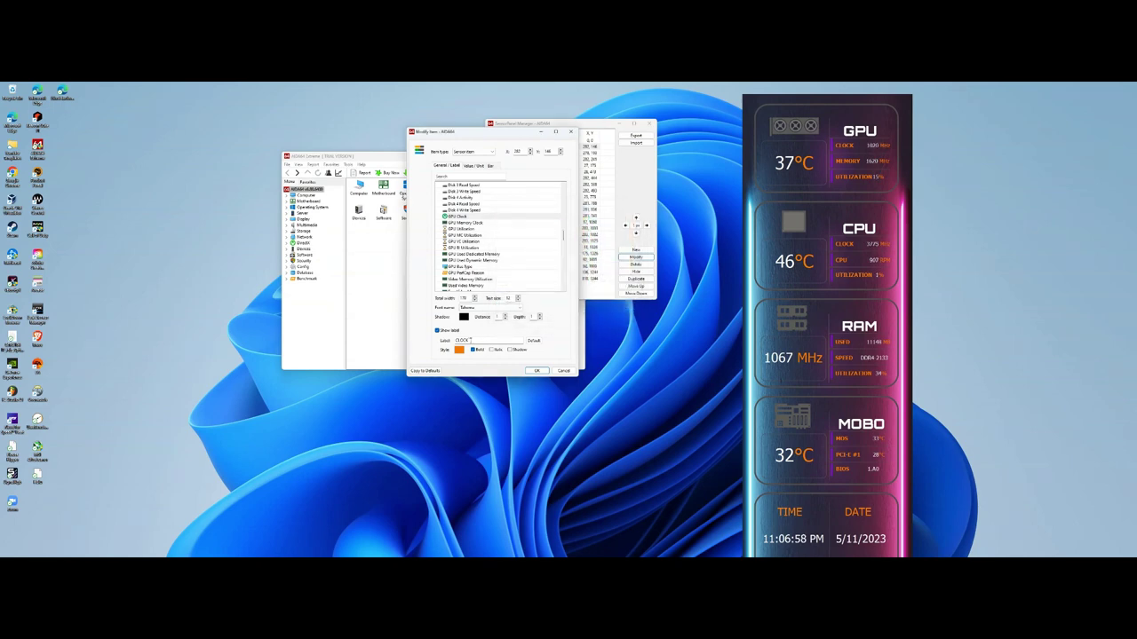
- Select GPU Clock as the item's sensor and examine the other sensors available in the list
double_click(465, 340)
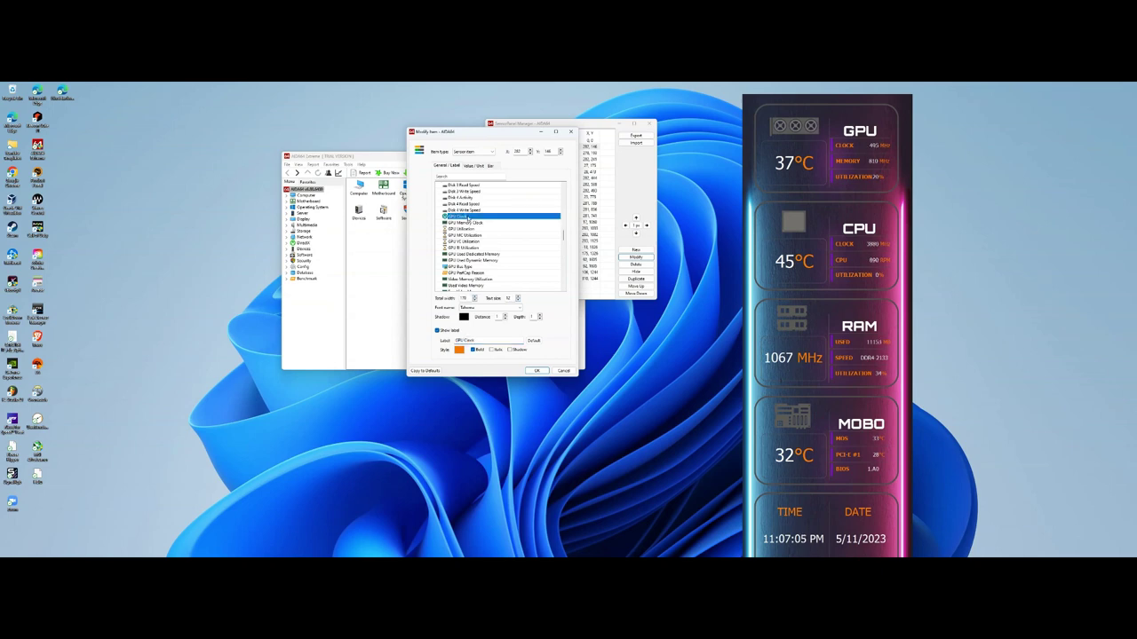
scroll(468, 222, "down", 1)
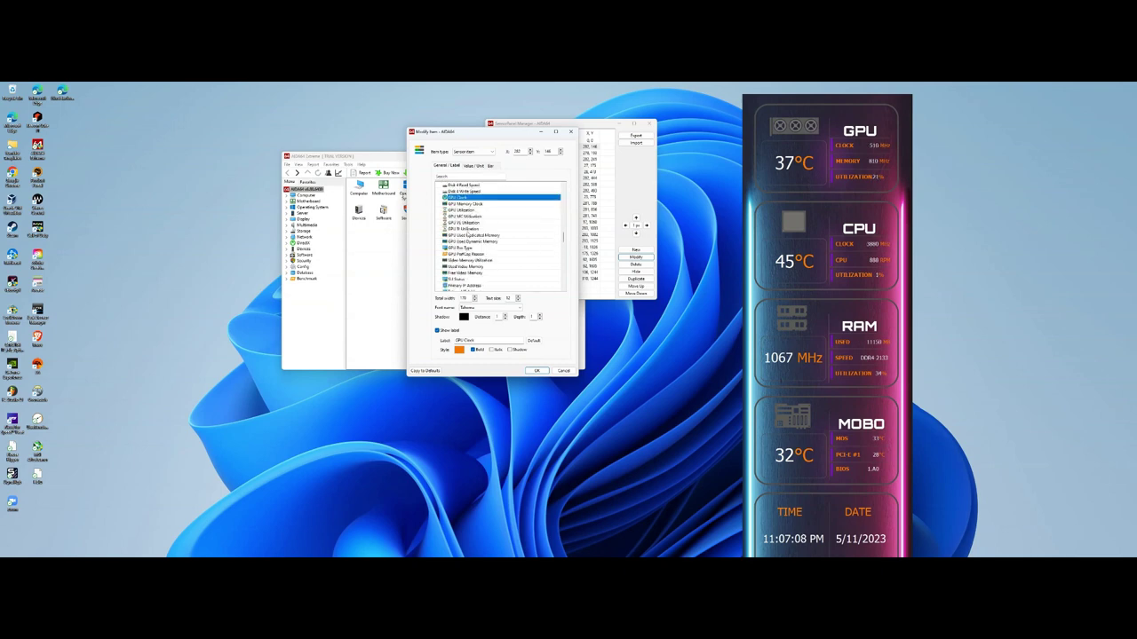
scroll(468, 233, "down", 1)
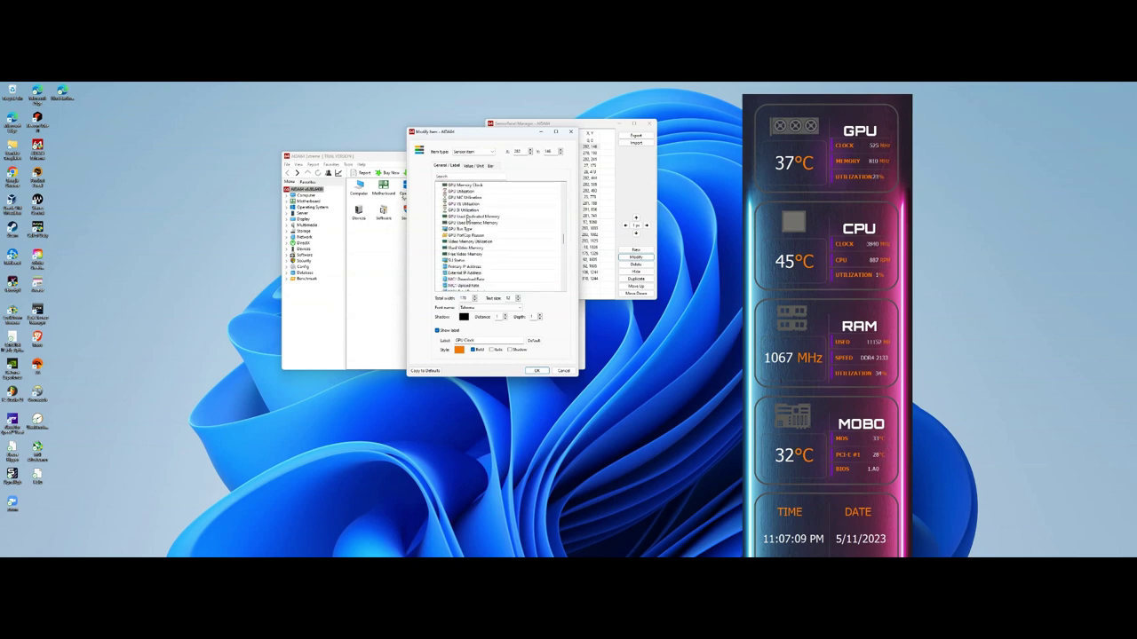
scroll(468, 220, "down", 3)
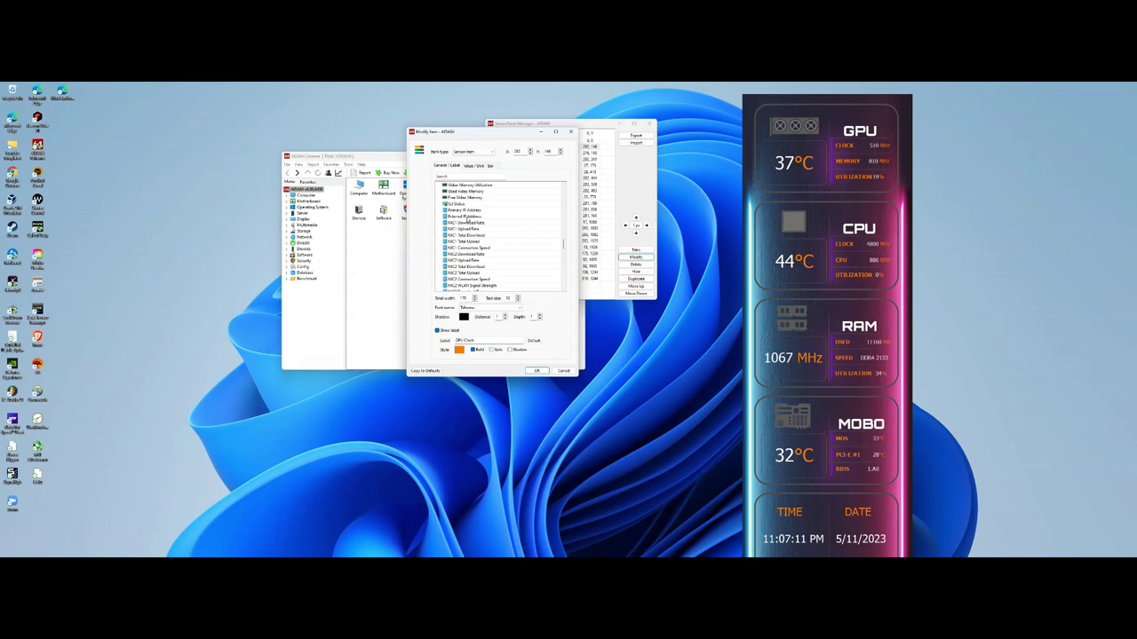